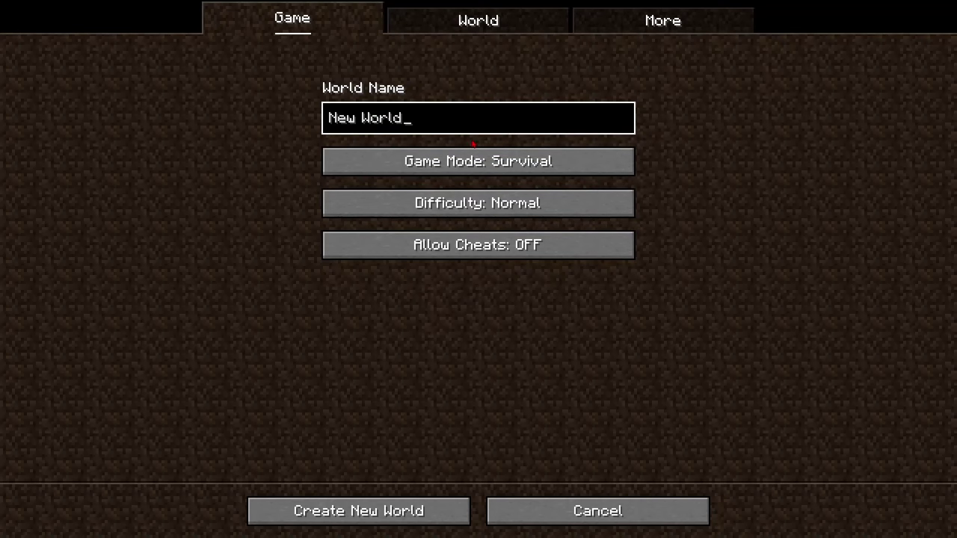
Step: Set the new world's game mode to Creative and, once in the world, open its LAN sharing settings
double_click(568, 161)
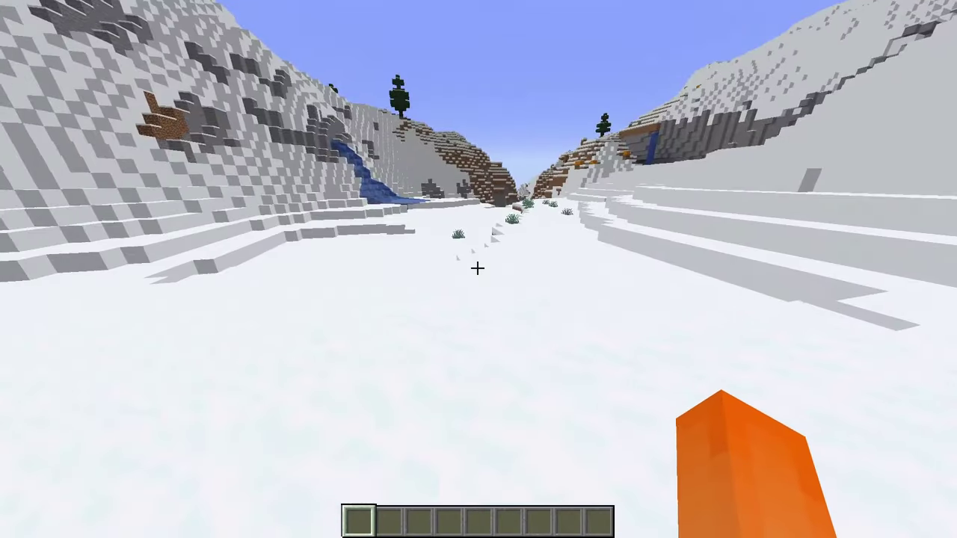
key("Escape")
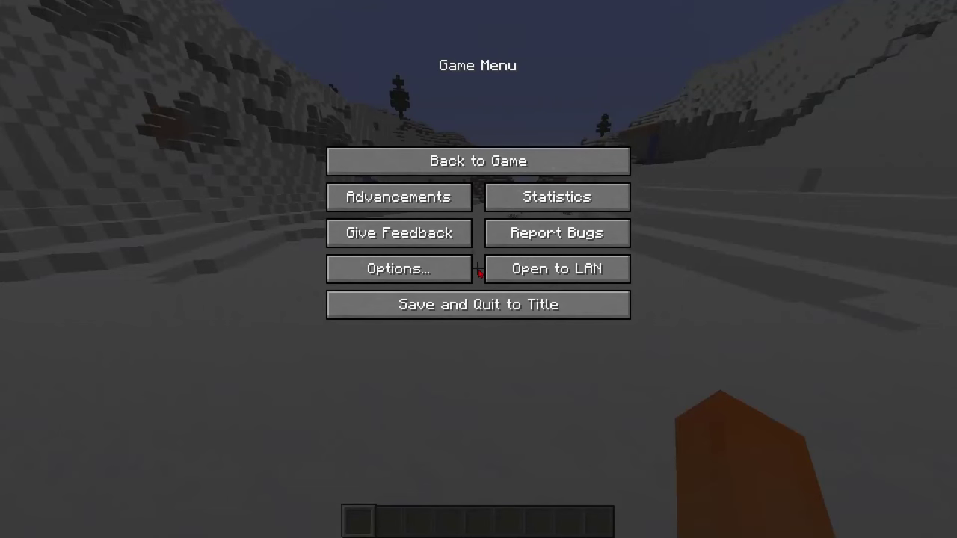
left_click(522, 276)
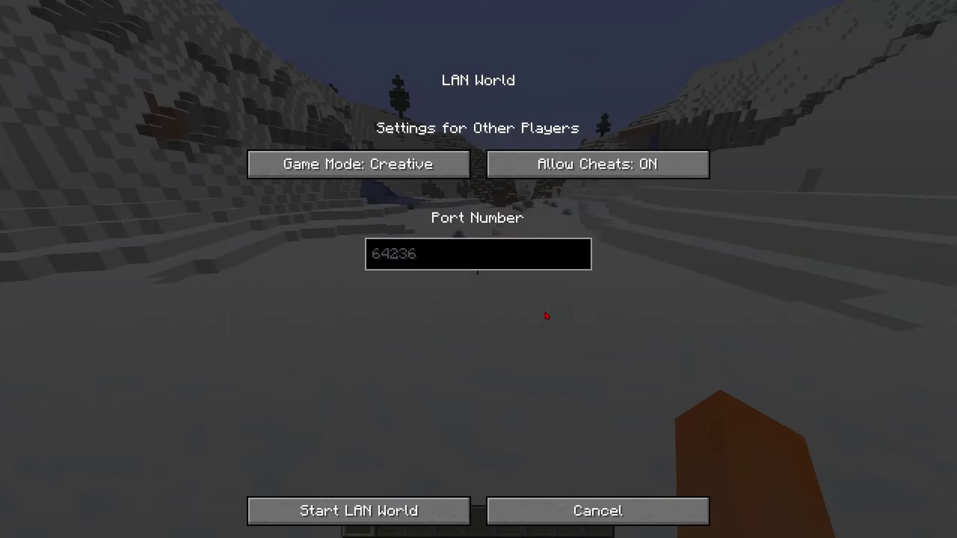
Step: Start the LAN world with Creative mode for other players and the default port, and bring up the chat
left_click(386, 177)
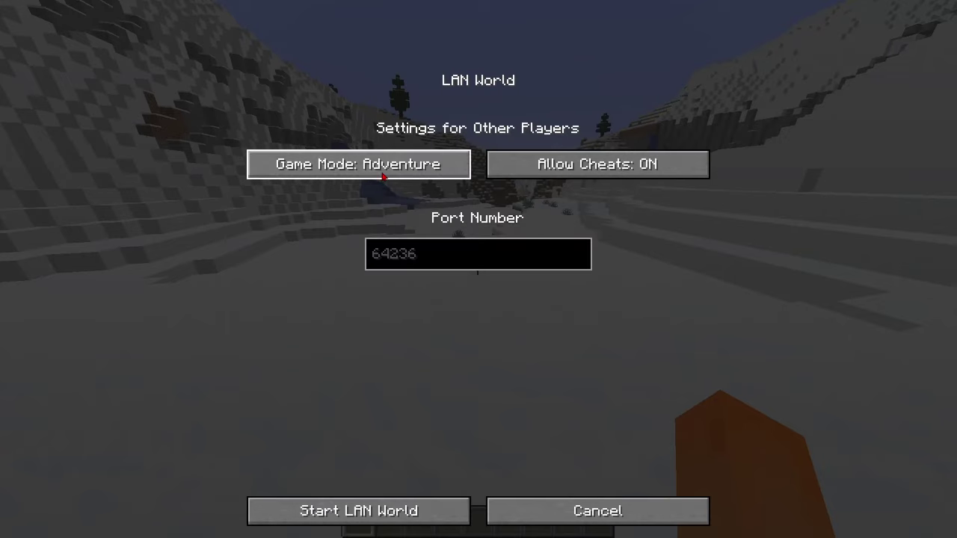
left_click(387, 176)
left_click(419, 172)
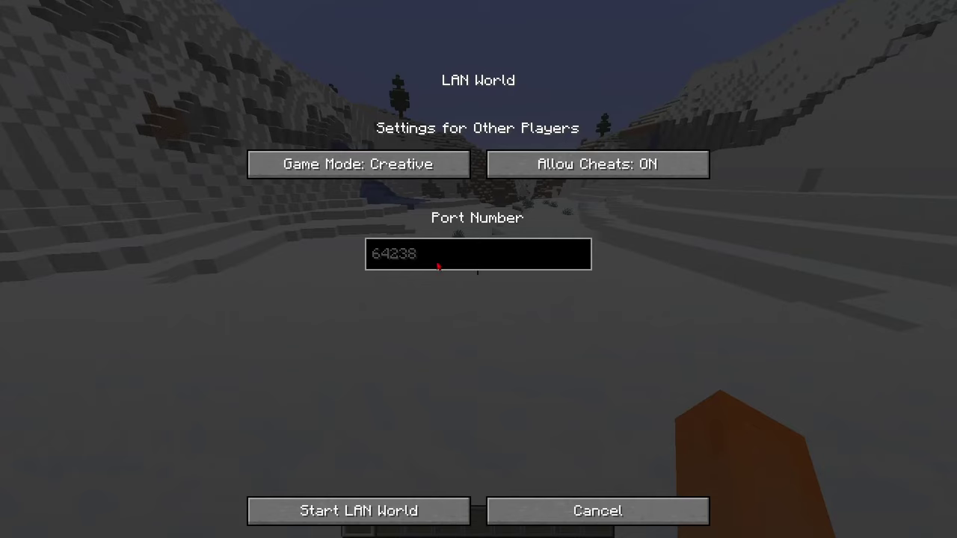
left_click(434, 262)
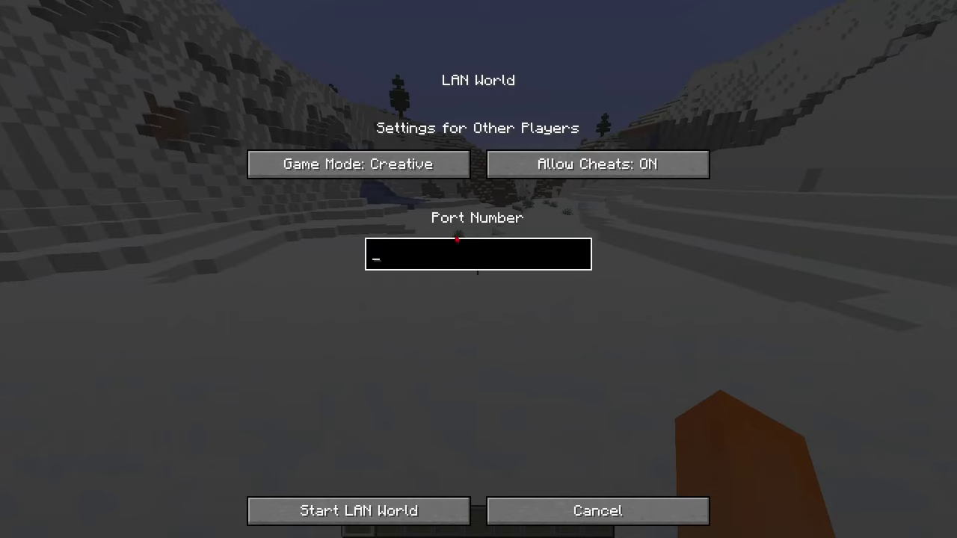
left_click(484, 278)
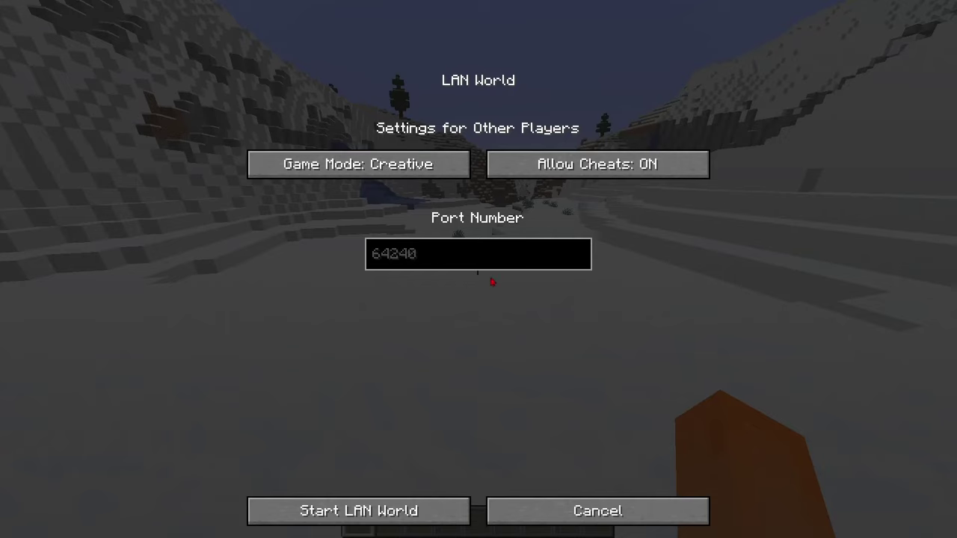
left_click(491, 270)
left_click(483, 283)
left_click(360, 509)
key("t")
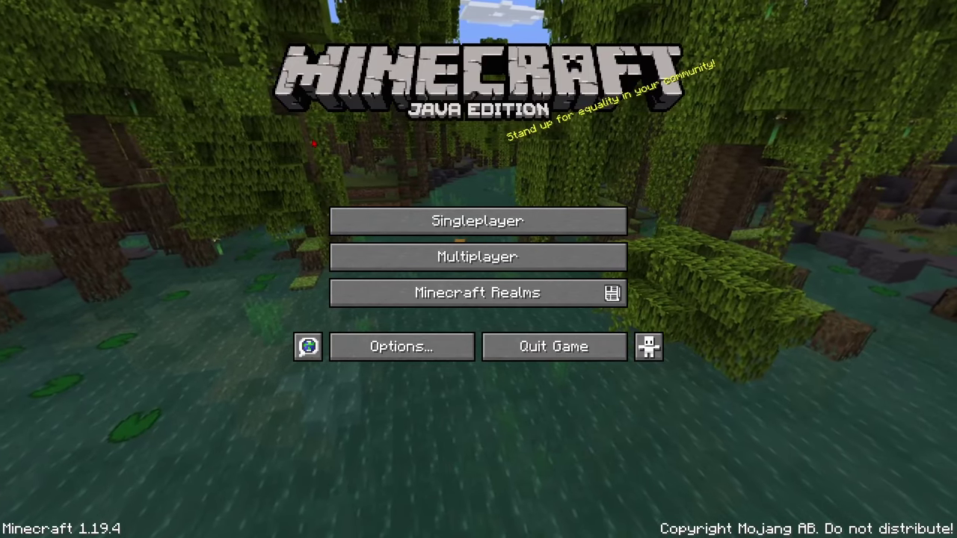
Step: Open the multiplayer server list to scan for local games, and switch to a new Command Prompt window
left_click(464, 258)
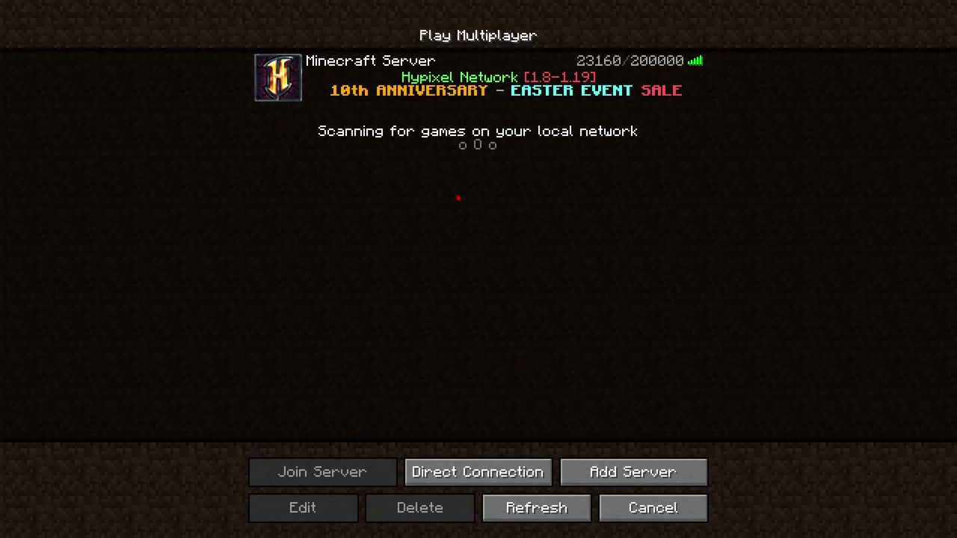
key("super+d")
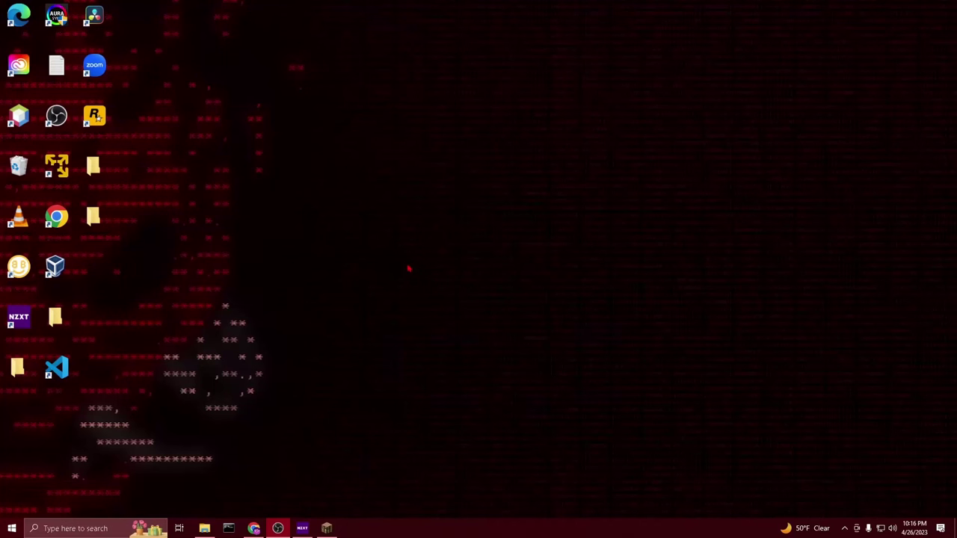
left_click(79, 529)
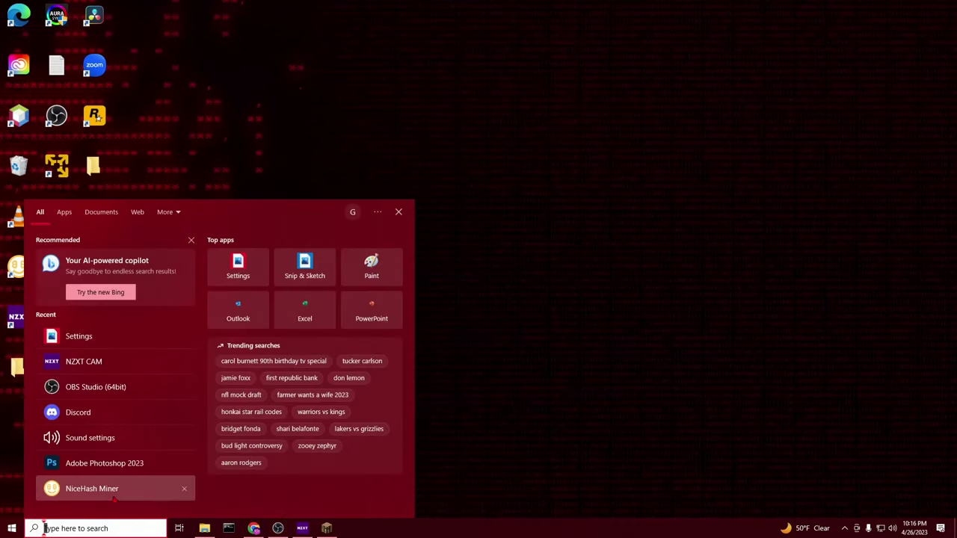
type("cmd")
key("Return")
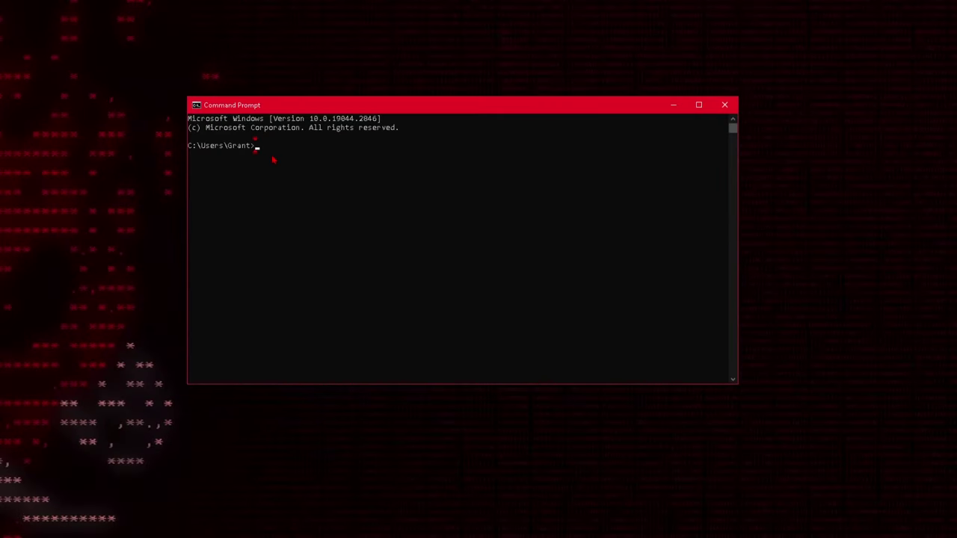
Step: Run ipconfig in Command Prompt and copy the computer's IPv4 address
type("ipconfig")
key("Return")
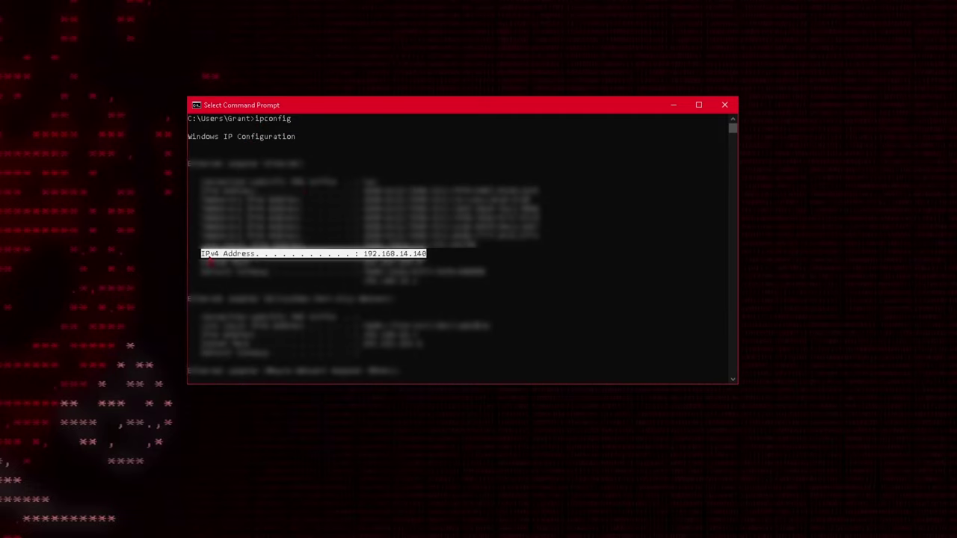
left_click_drag(364, 253, 424, 256)
key("ctrl+c")
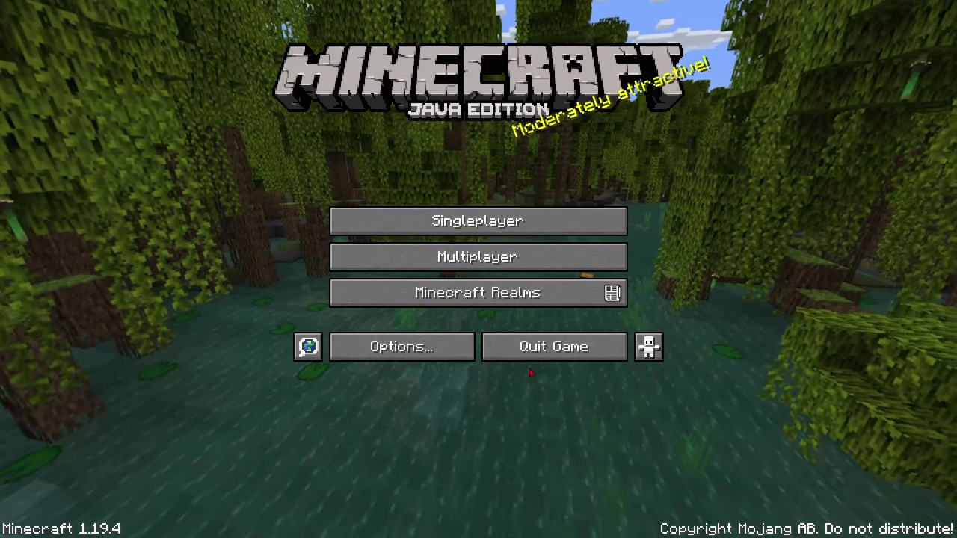
Step: In Minecraft's multiplayer, join the LAN world through a direct connection to 192.168.14.140:64242
left_click(472, 256)
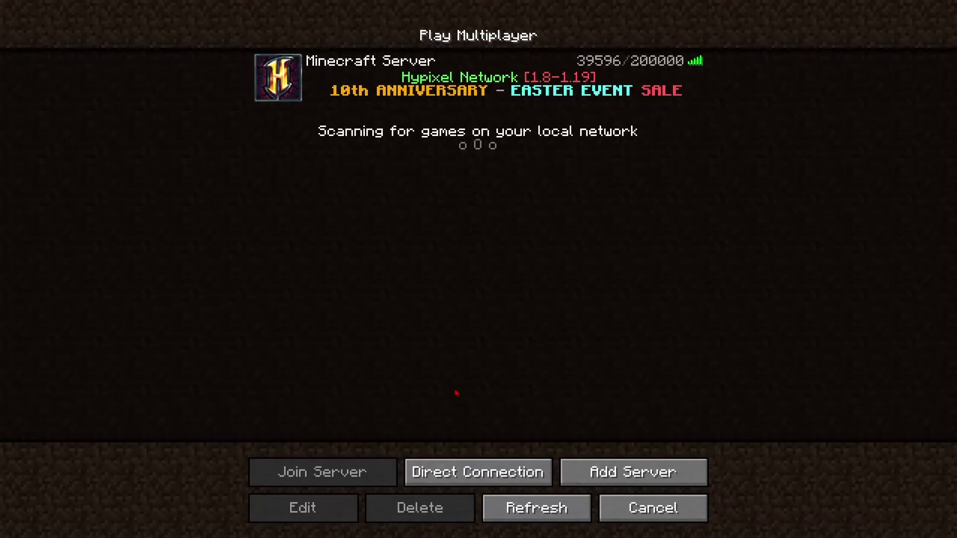
left_click(469, 479)
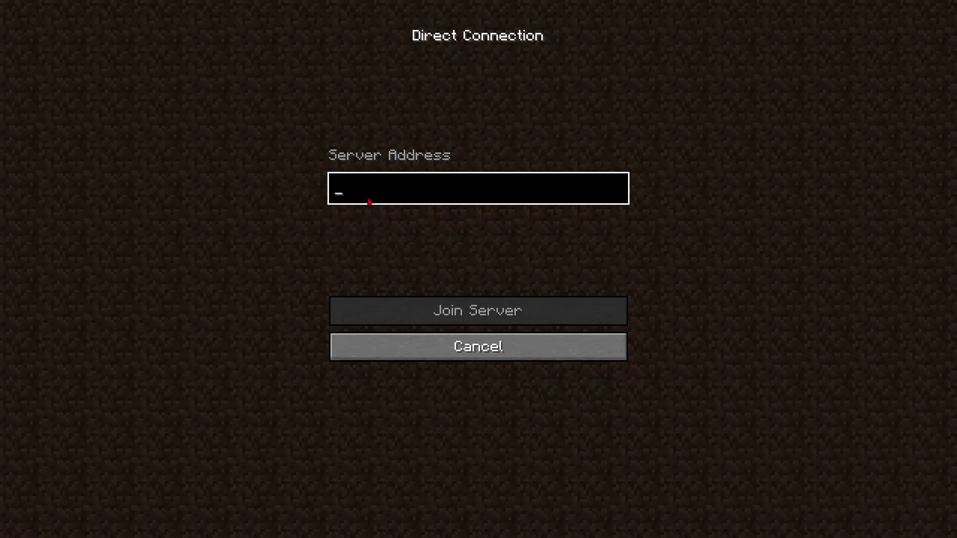
key("ctrl+v")
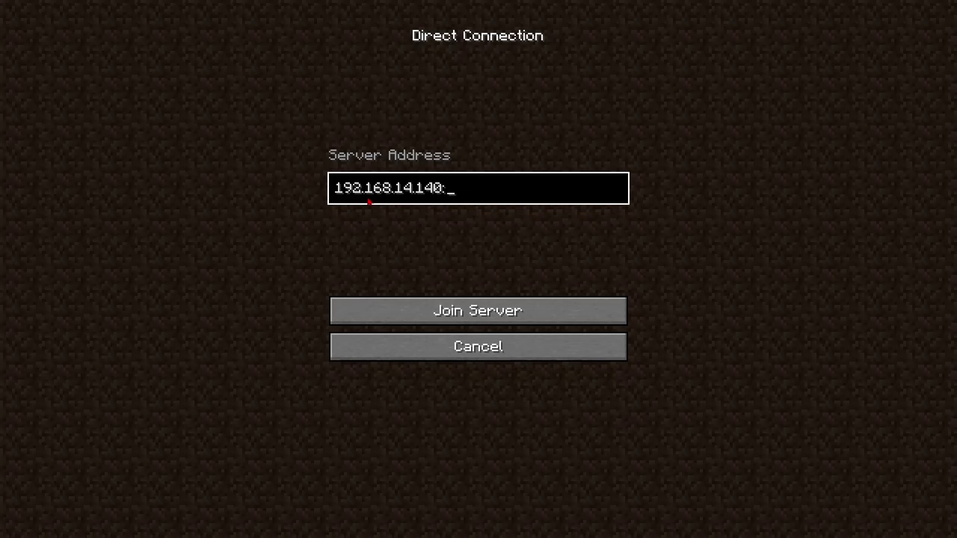
type("64242")
left_click(470, 314)
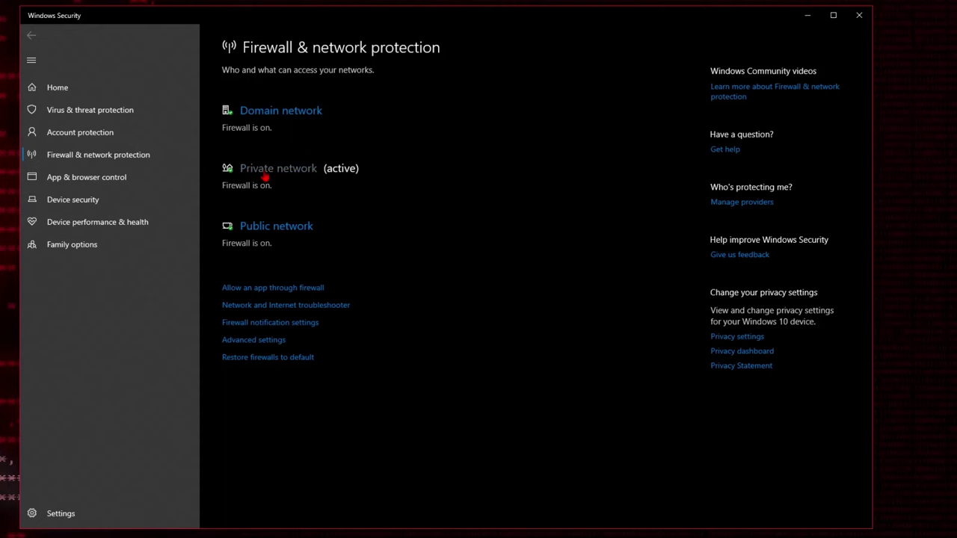
Step: Turn off Microsoft Defender Firewall for the active private network in Windows Security
left_click(263, 172)
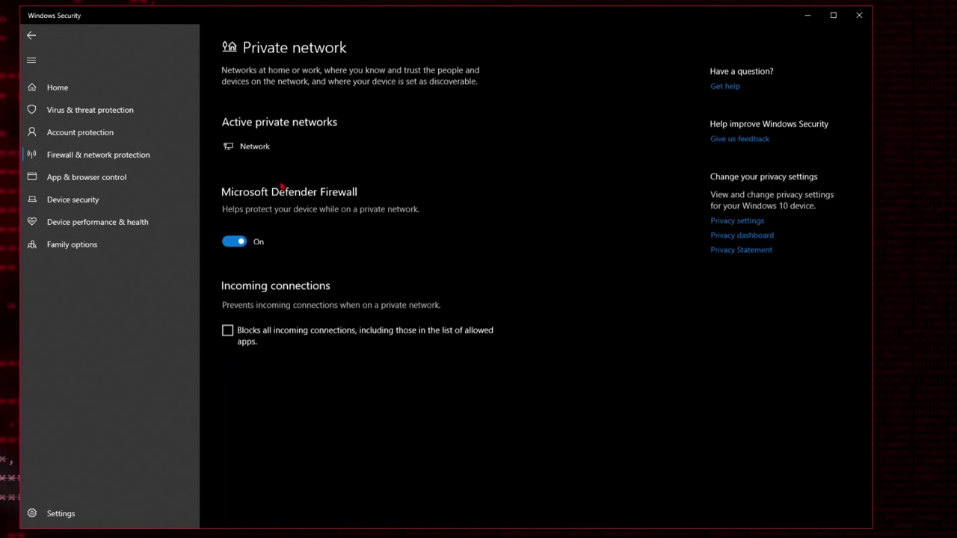
left_click(235, 243)
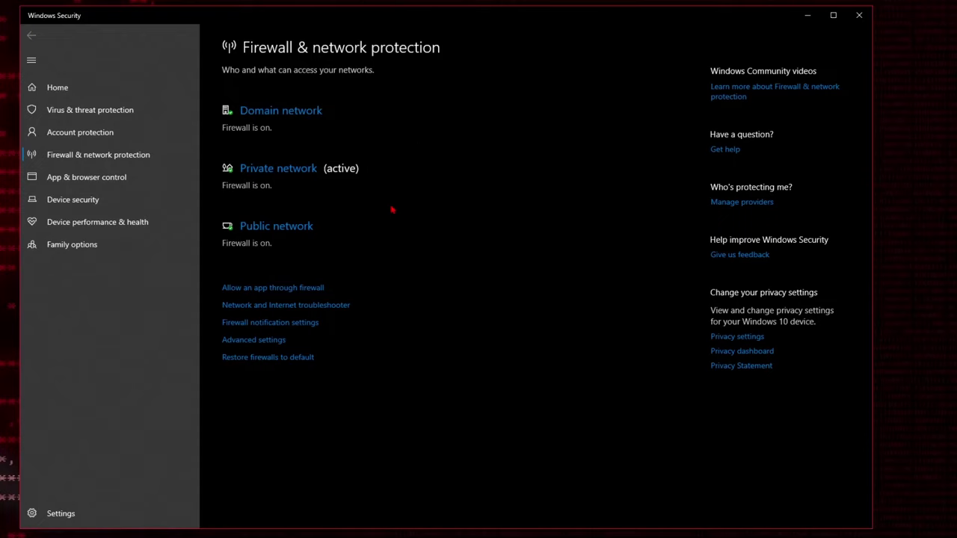
Step: Open the firewall's allowed apps list for editing and select a Java(TM) Platform SE binary entry allowed on private and public networks
left_click(265, 292)
left_click(500, 156)
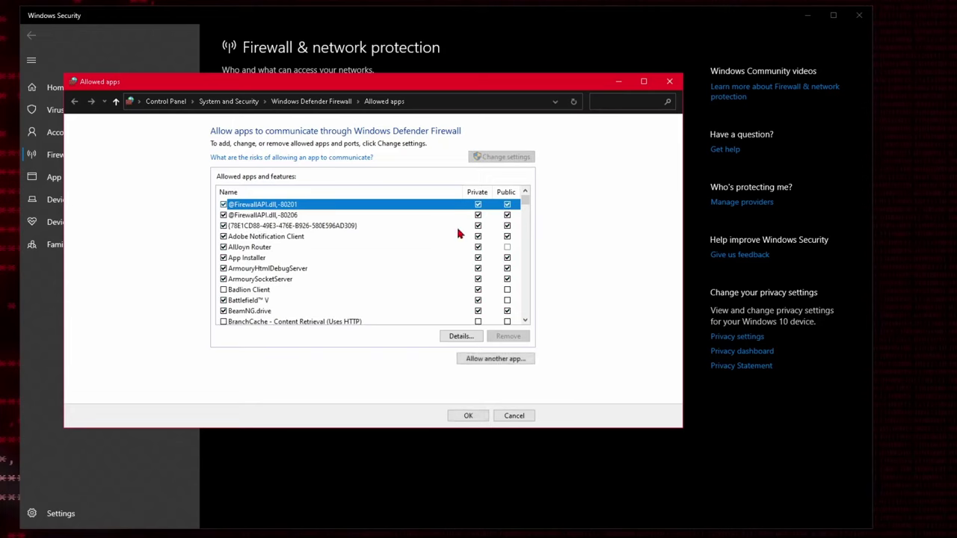
scroll(438, 276, "down", 5)
scroll(439, 272, "down", 10)
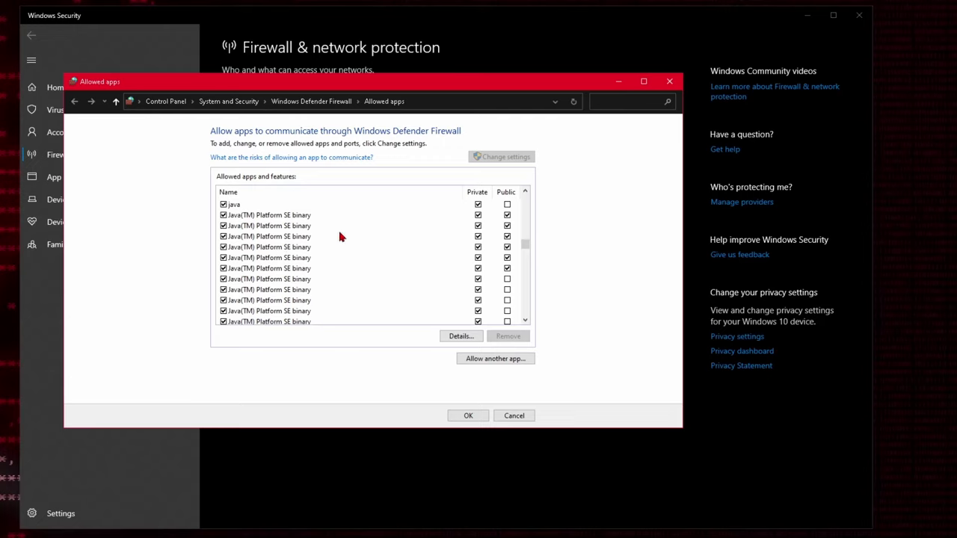
scroll(335, 258, "down", 5)
scroll(430, 219, "up", 3)
left_click(422, 268)
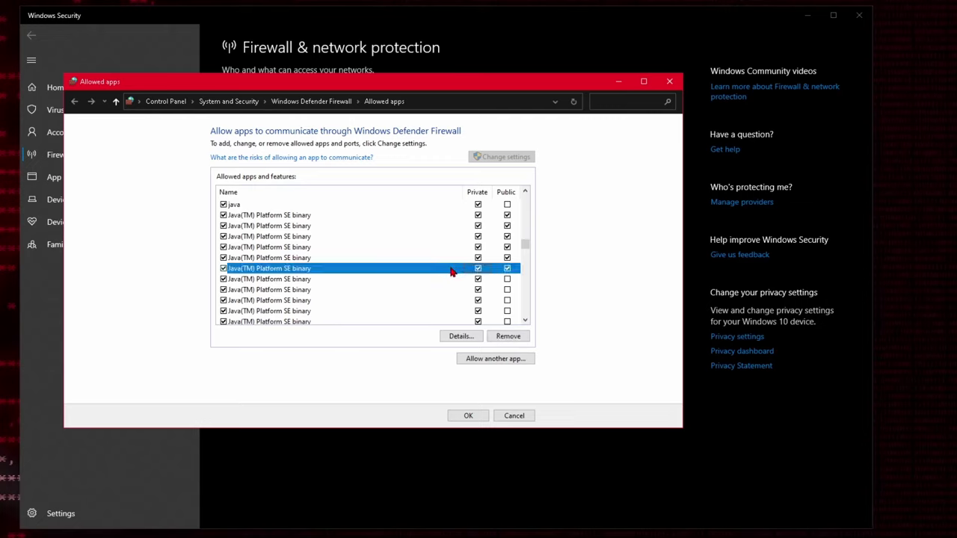
Step: Choose Minecraft Launcher from the Desktop folder as another app to allow through the firewall
left_click(493, 361)
left_click(455, 315)
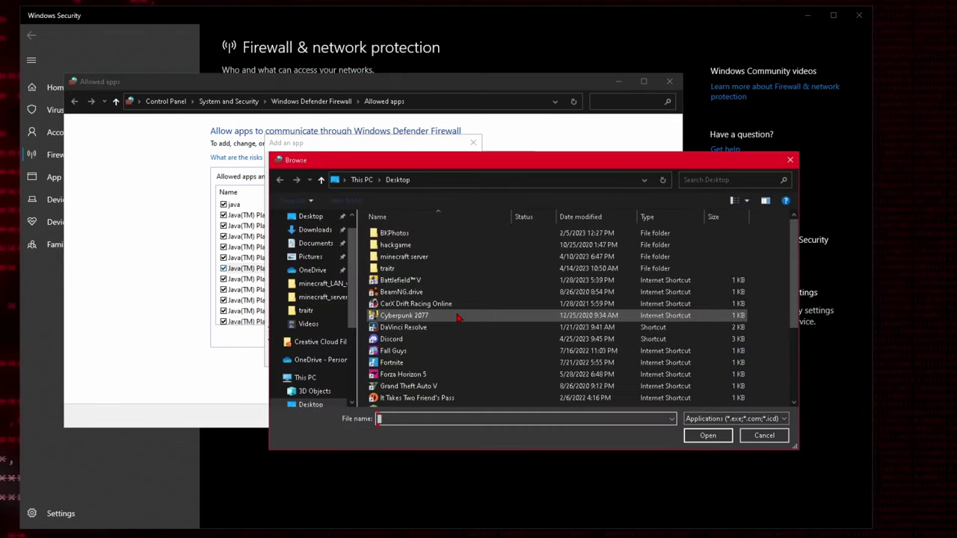
scroll(441, 295, "down", 3)
scroll(426, 303, "up", 3)
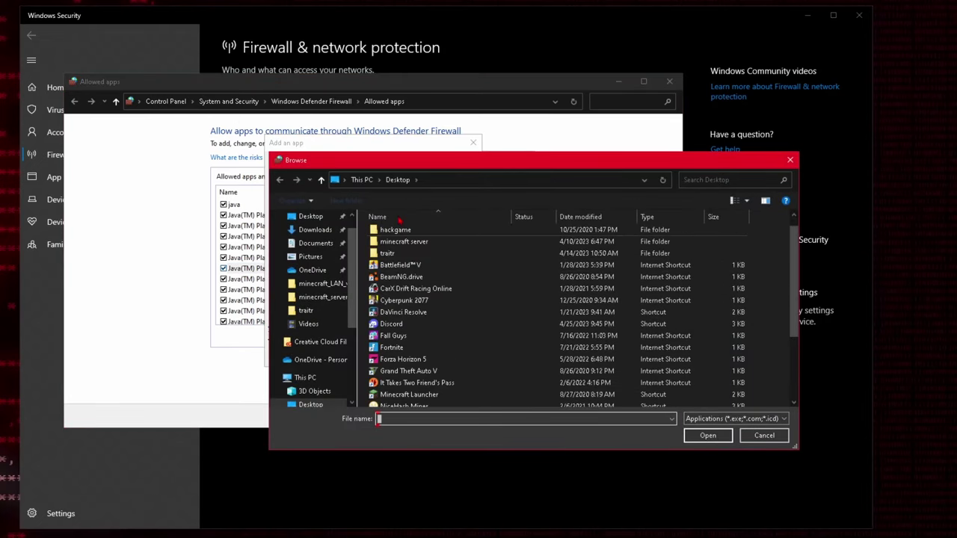
scroll(434, 322, "down", 3)
left_click(408, 292)
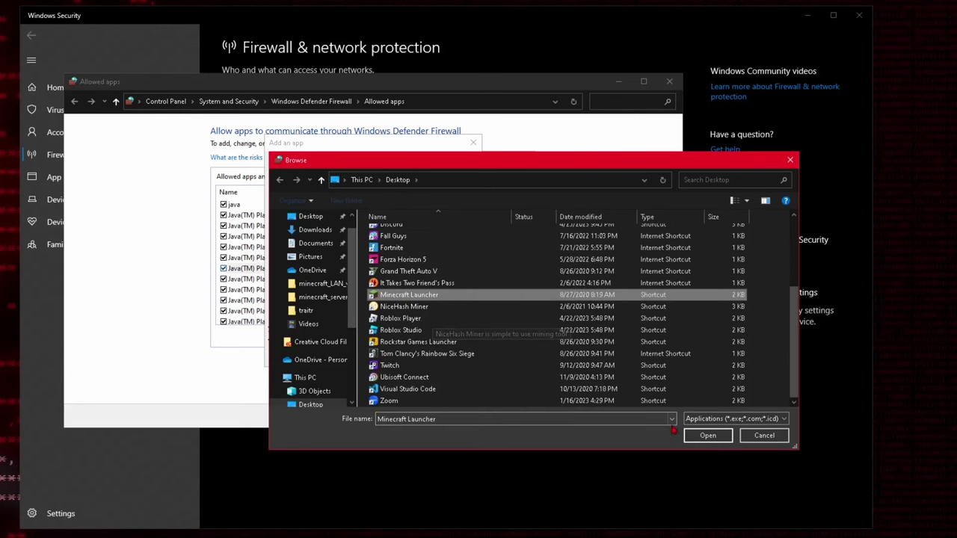
left_click(703, 437)
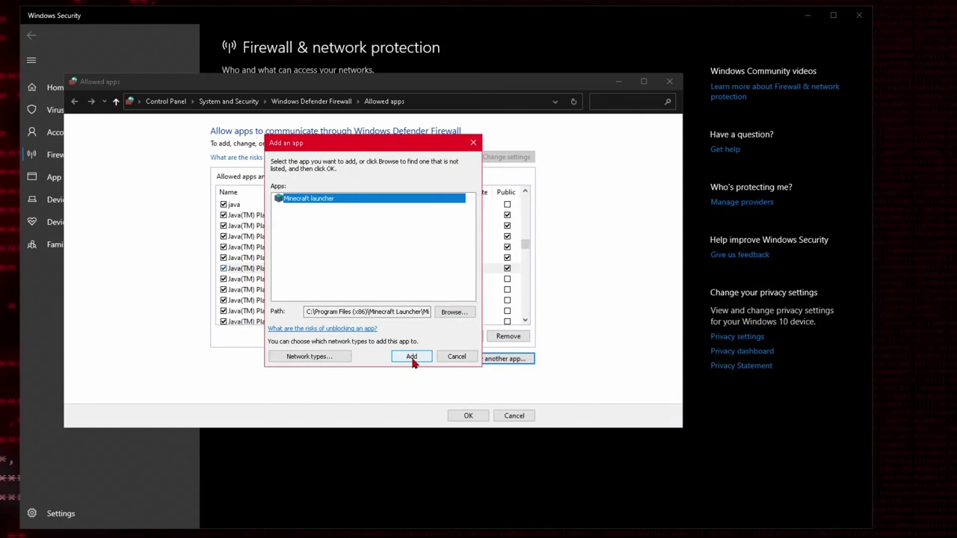